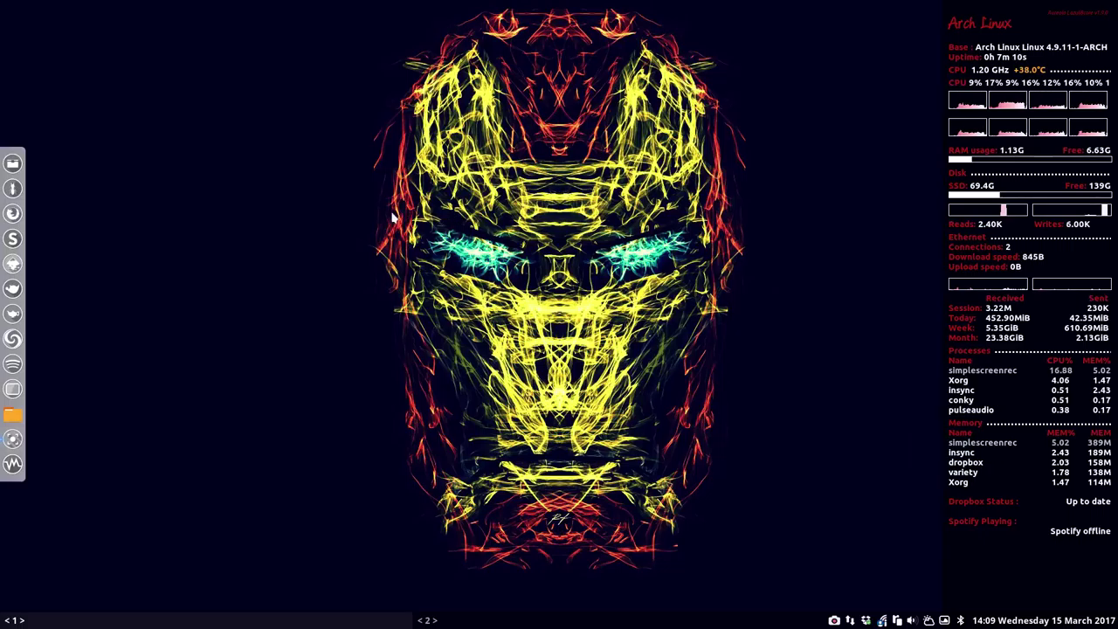
- Open a terminal to view the system information, reposition its window on the desktop, and close it
key("ctrl+alt+t")
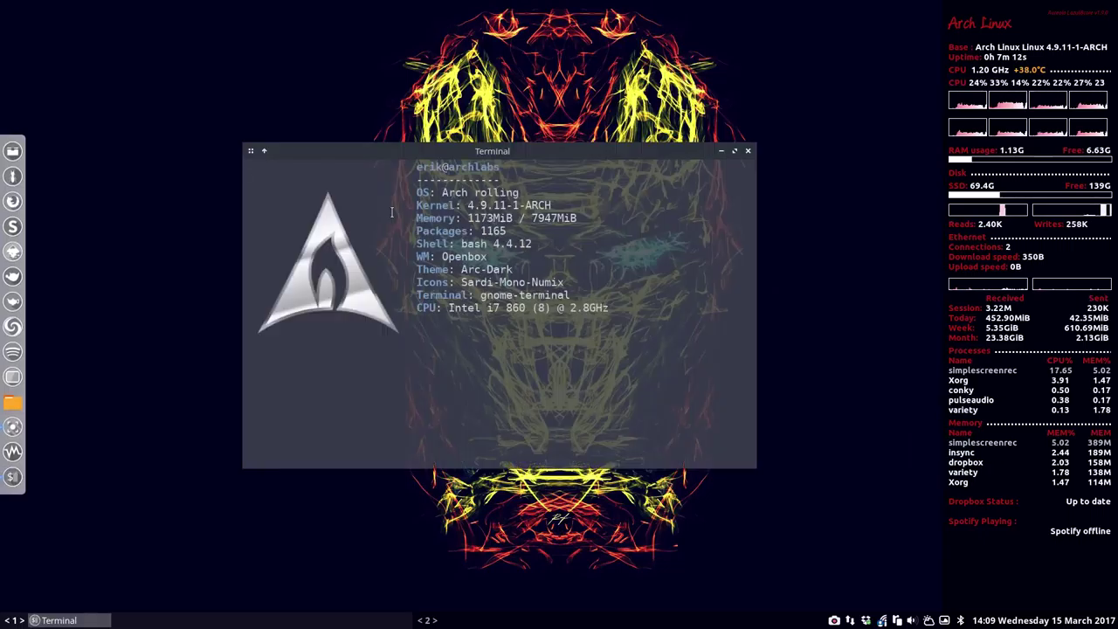
left_click_drag(499, 153, 555, 150)
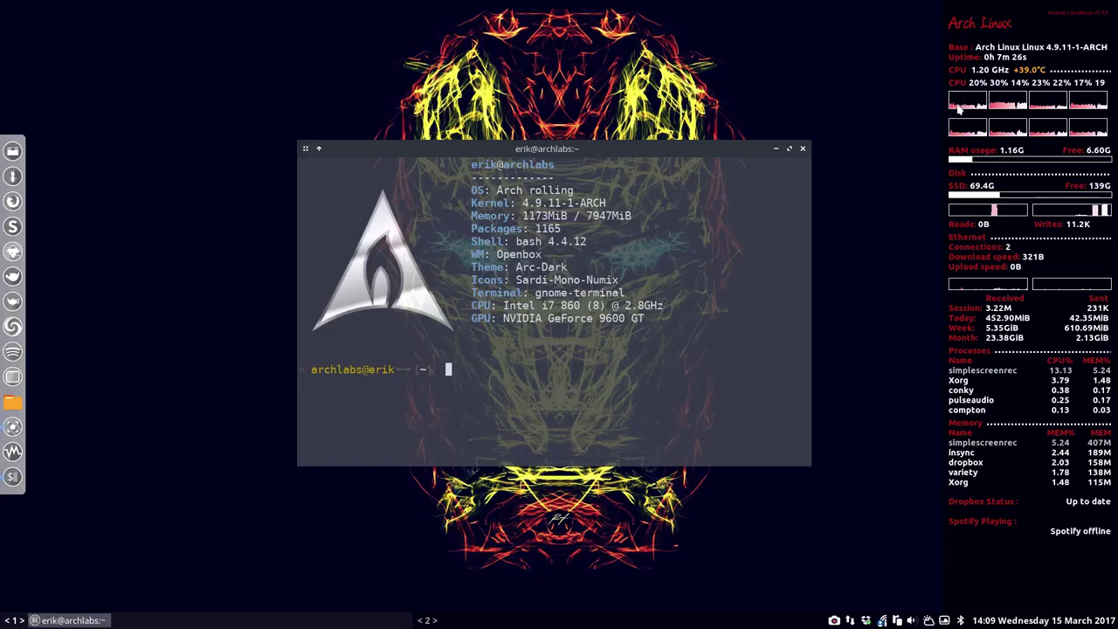
left_click_drag(683, 151, 667, 202)
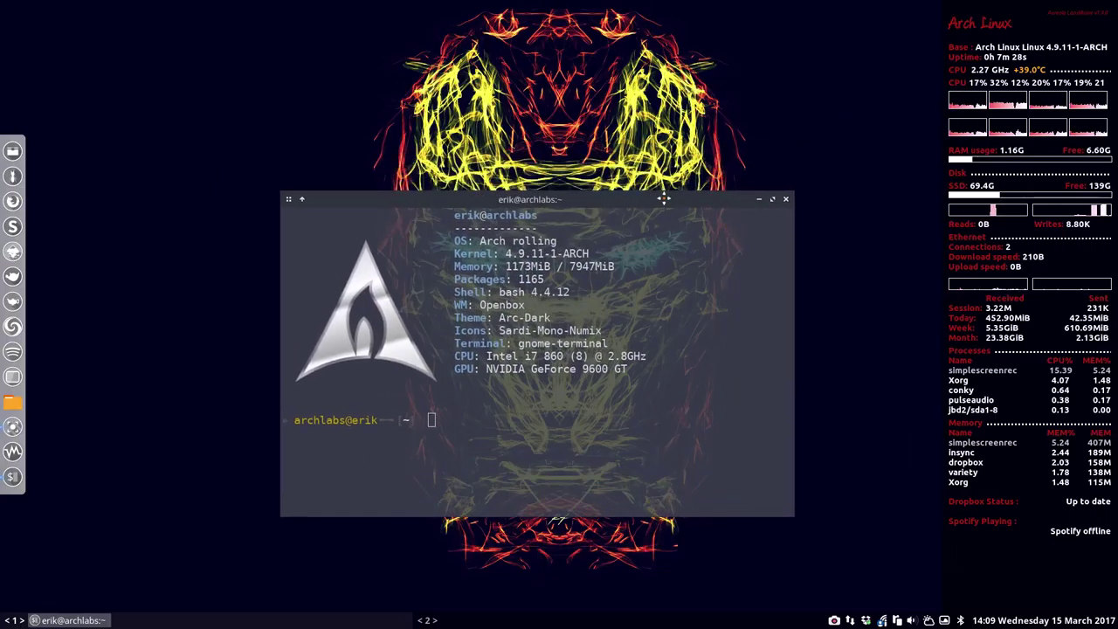
left_click(785, 201)
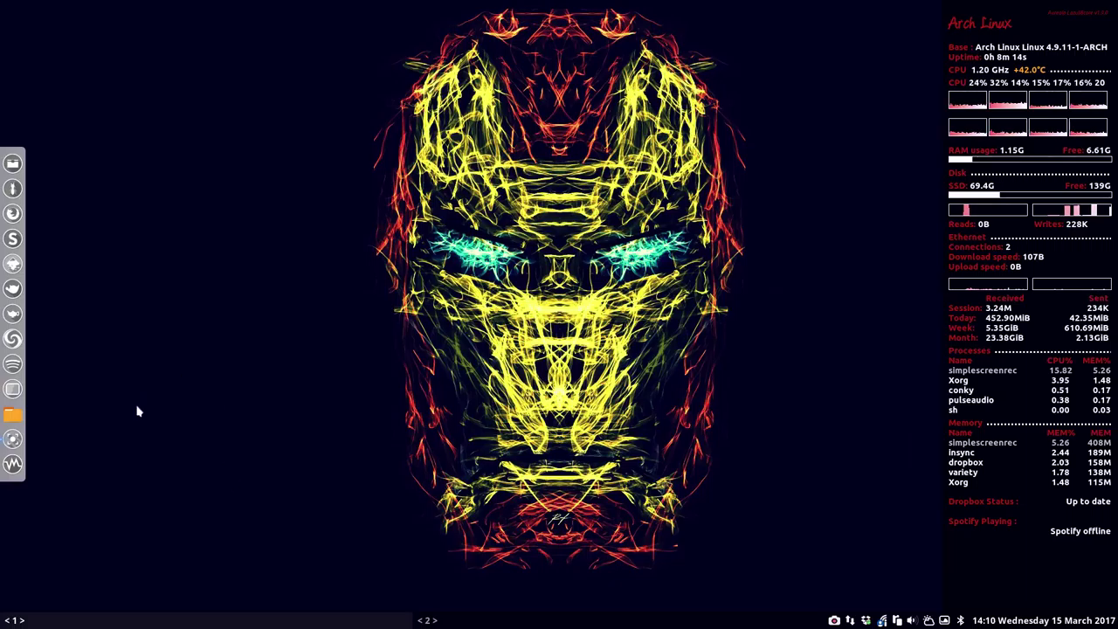
- Open Gpick and sample four wallpaper colours into the palette: #FFFB5F, #171F22, #F7F24E and #836D00
left_click(13, 389)
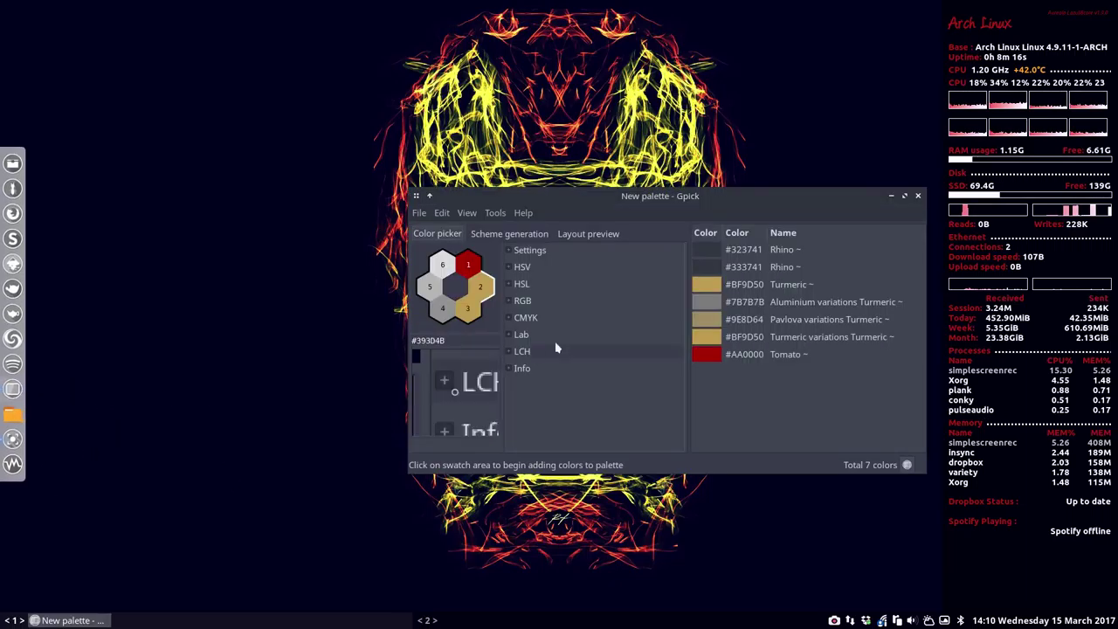
left_click_drag(734, 198, 503, 300)
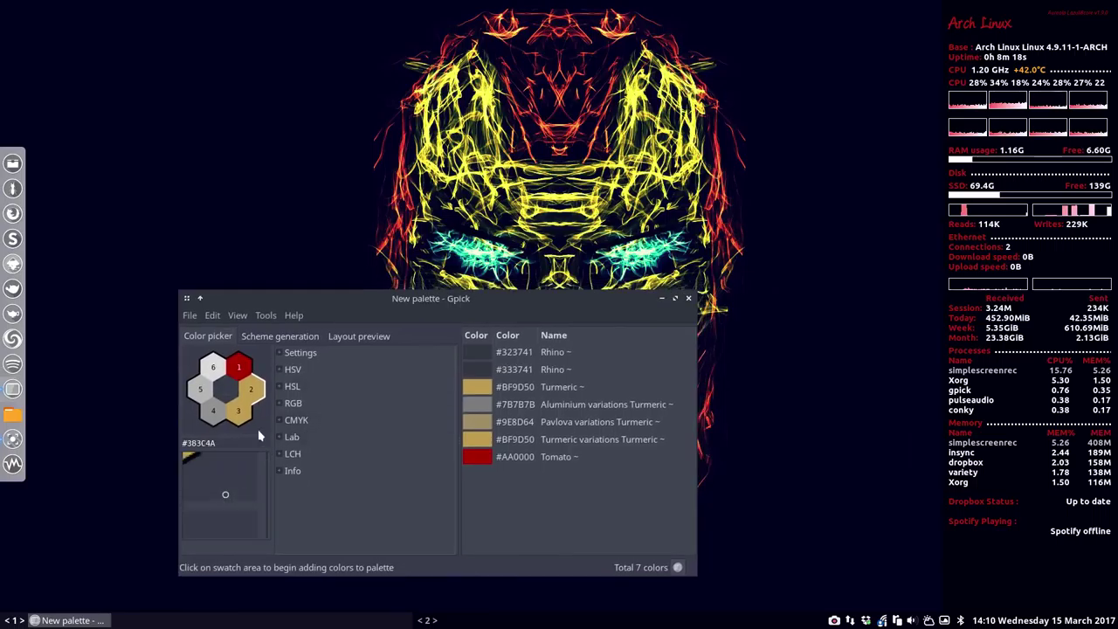
left_click(225, 389)
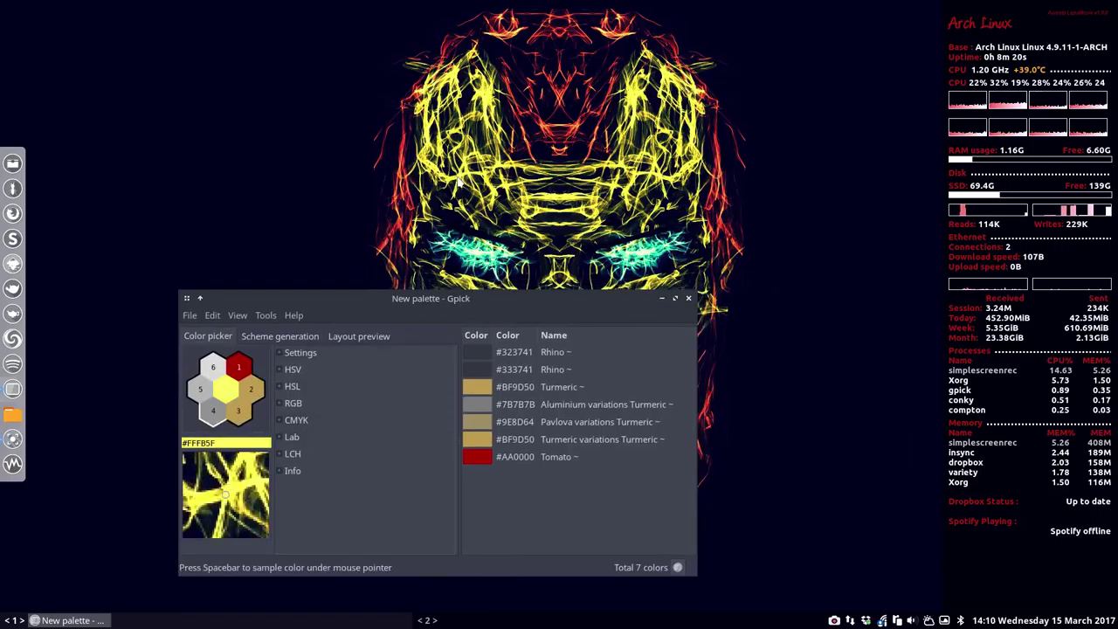
key("space")
key("space")
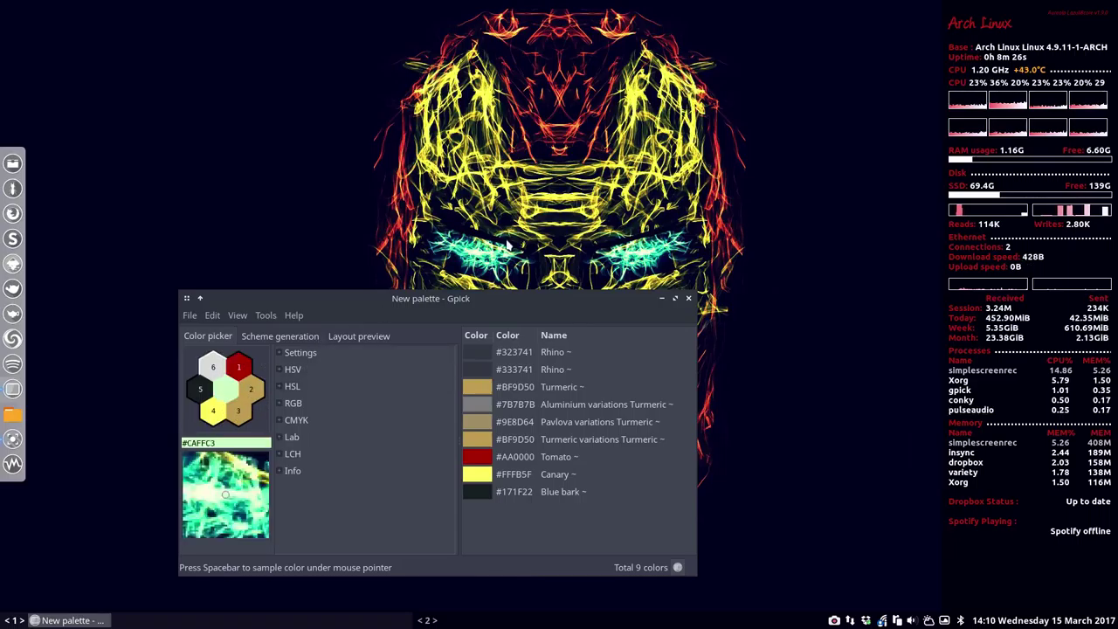
key("space")
key("space")
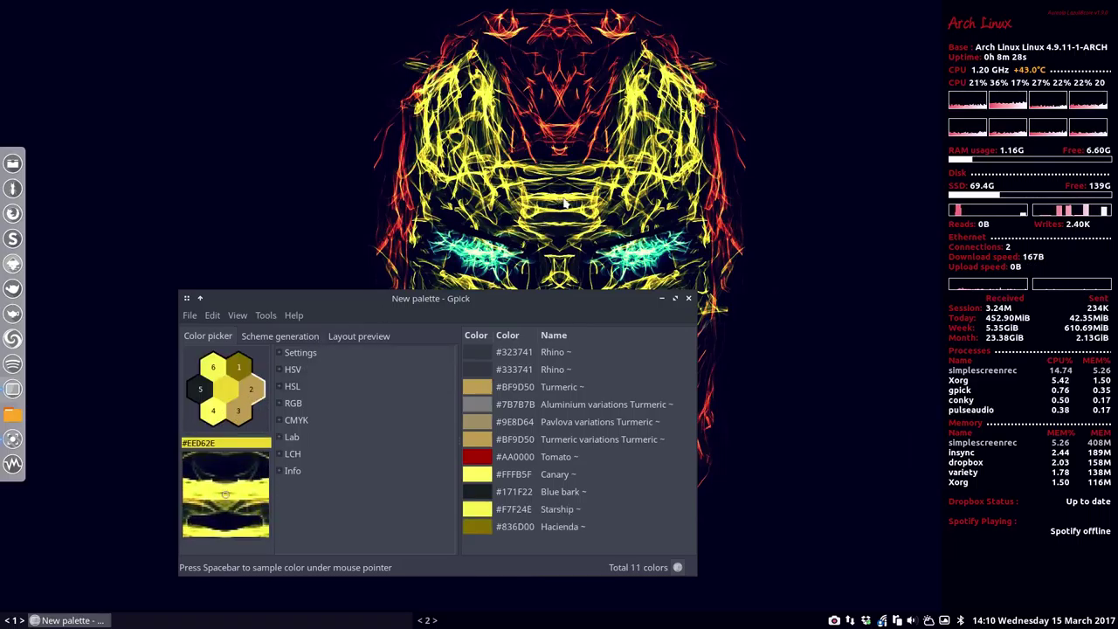
- Copy the hex code of the sampled yellow #F7F24E to the clipboard and close the colour picker
left_click(569, 226)
left_click(489, 513)
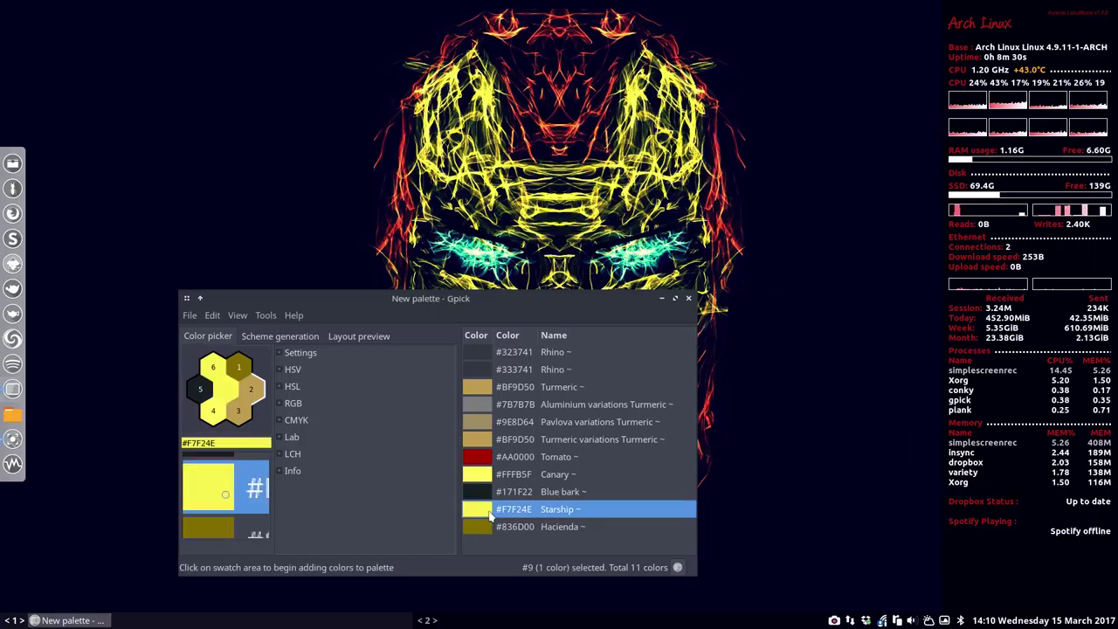
right_click(490, 514)
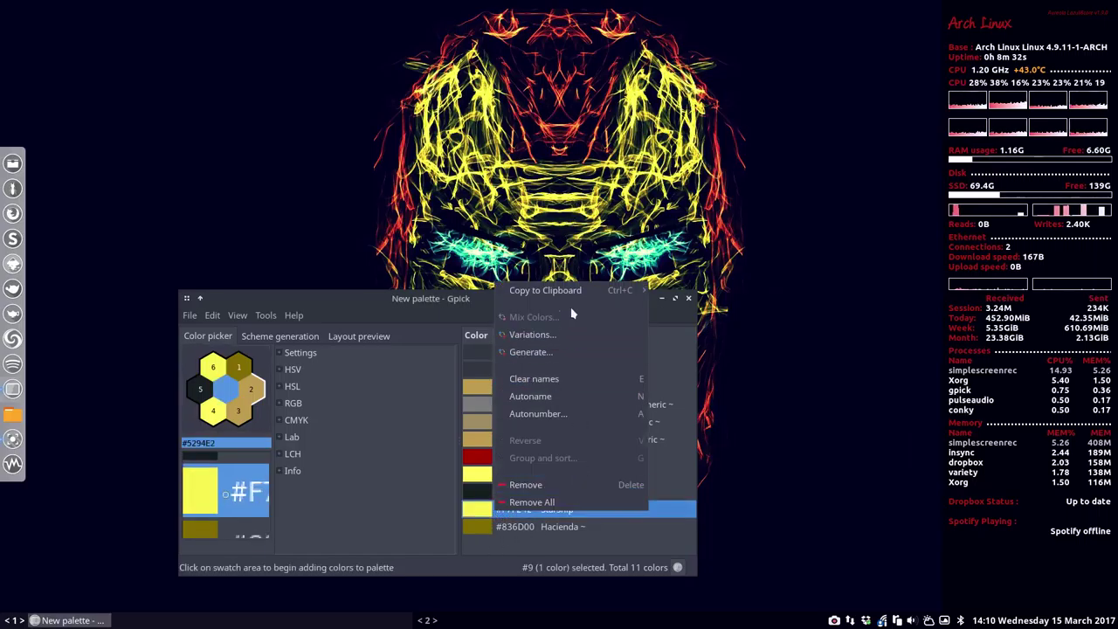
mouse_move(582, 295)
left_click(685, 292)
left_click(688, 297)
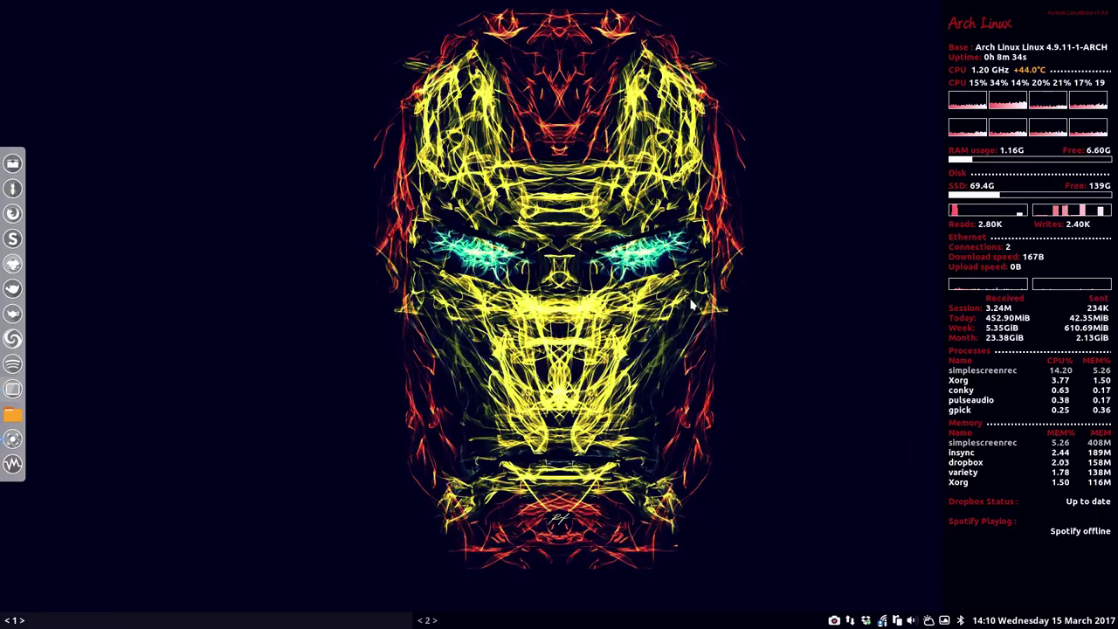
- Open conky.conf from the .config/conky folder in Sublime Text and go to its Colours section
left_click(13, 163)
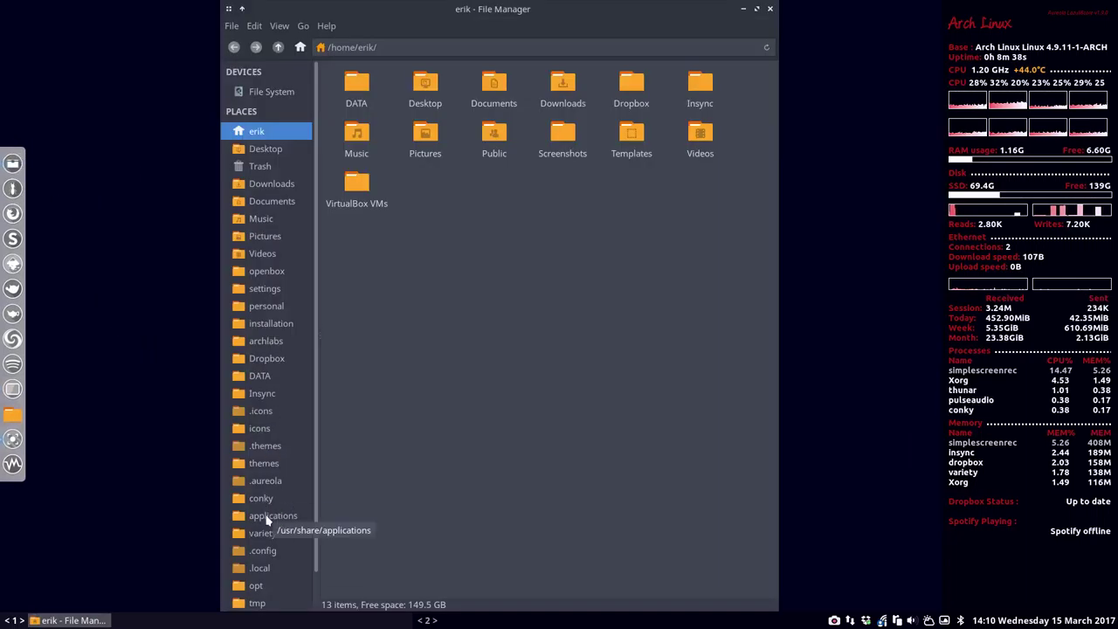
left_click(269, 505)
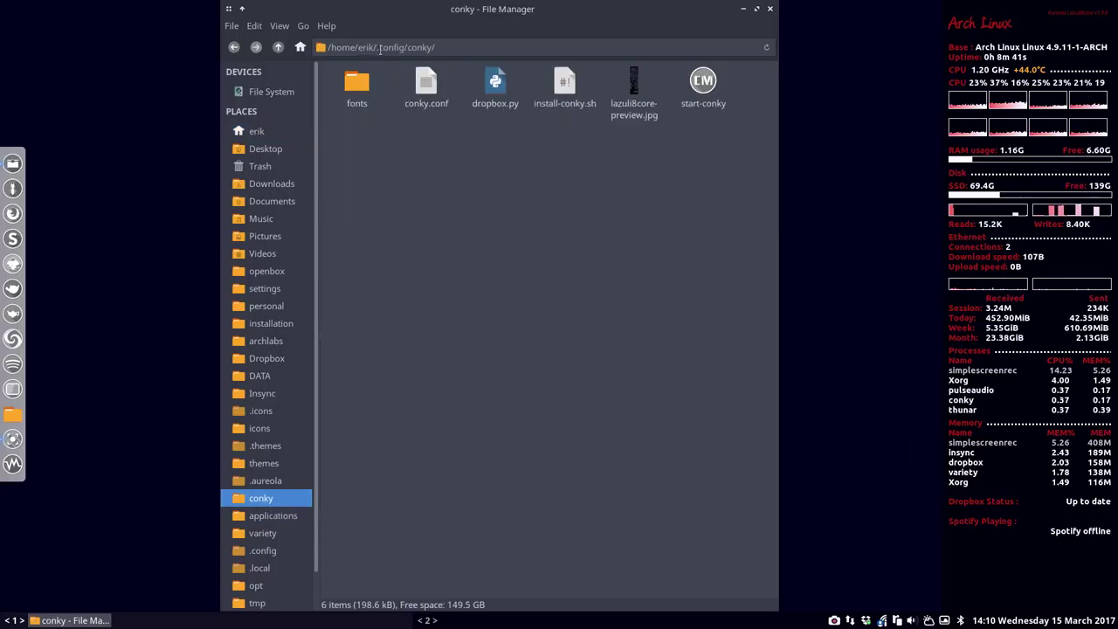
double_click(426, 85)
scroll(357, 386, "down", 20)
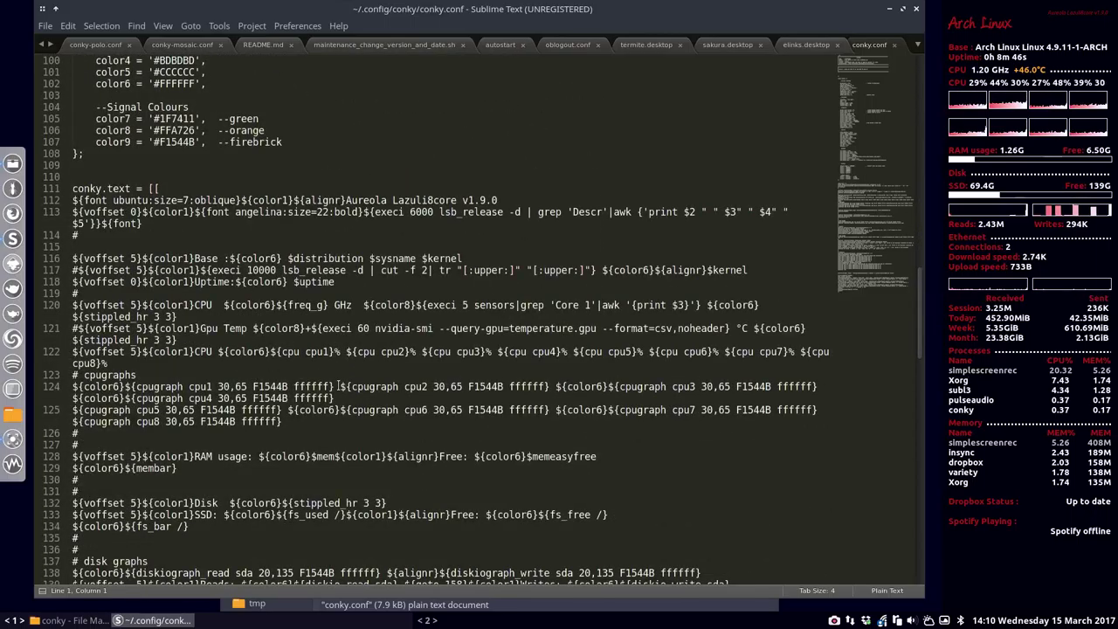
scroll(340, 385, "up", 2)
scroll(416, 377, "up", 3)
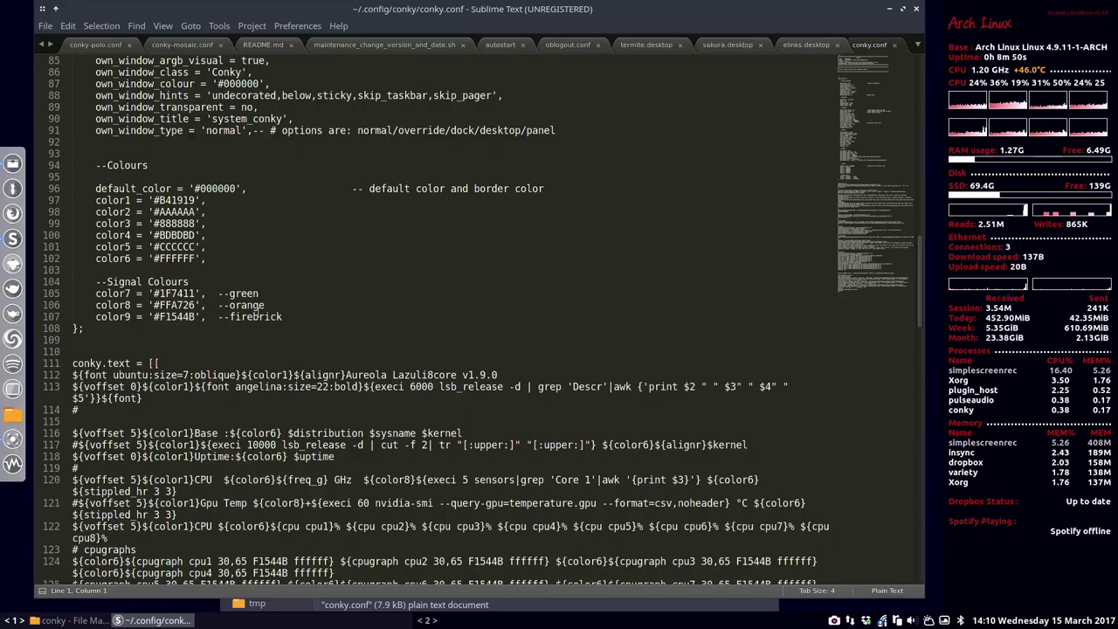
- Set color6 in conky.conf to #F7F24E and save the file
left_click(153, 259)
left_click_drag(153, 259, 196, 258)
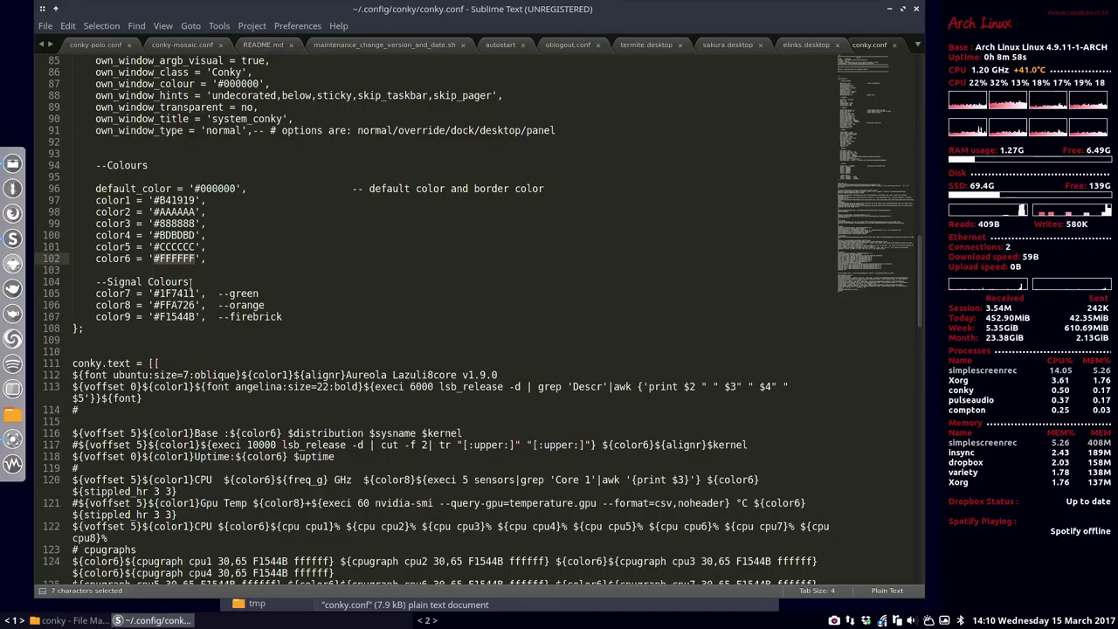
type("#F7F24E")
key("ctrl+s")
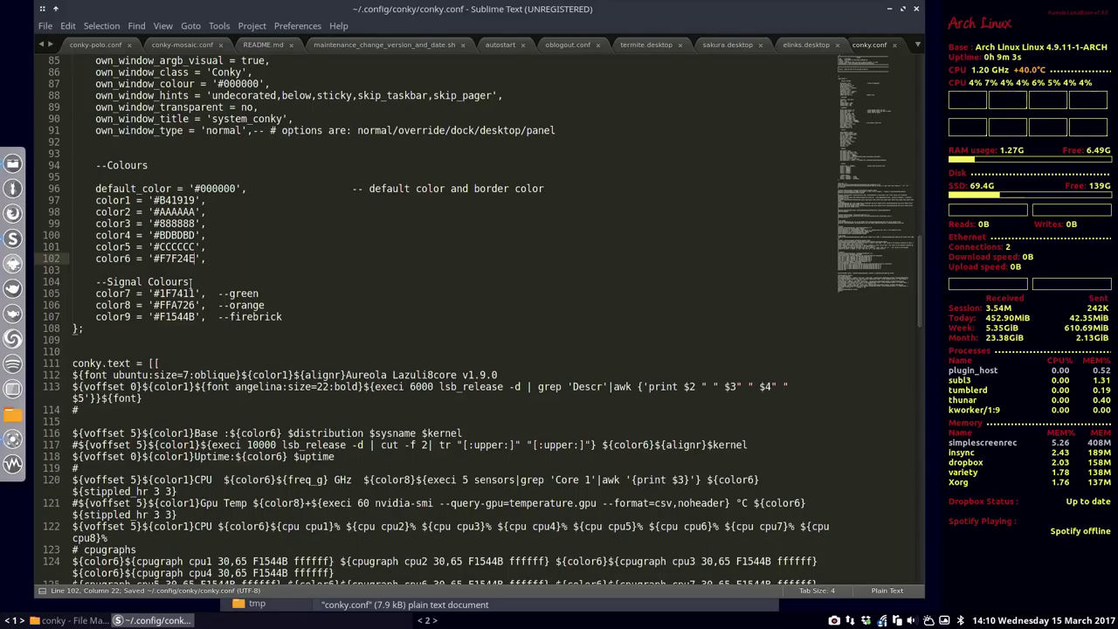
- Move the editor window aside and minimise it to compare the conky colours with the wallpaper
left_click_drag(807, 9, 791, 436)
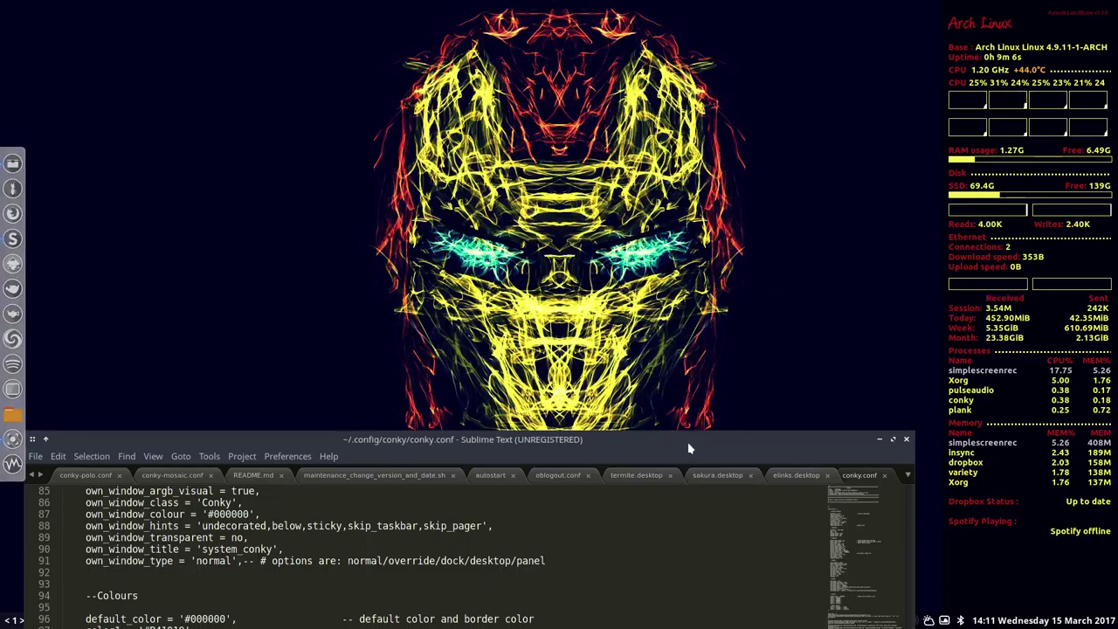
left_click_drag(687, 441, 721, 70)
left_click(898, 69)
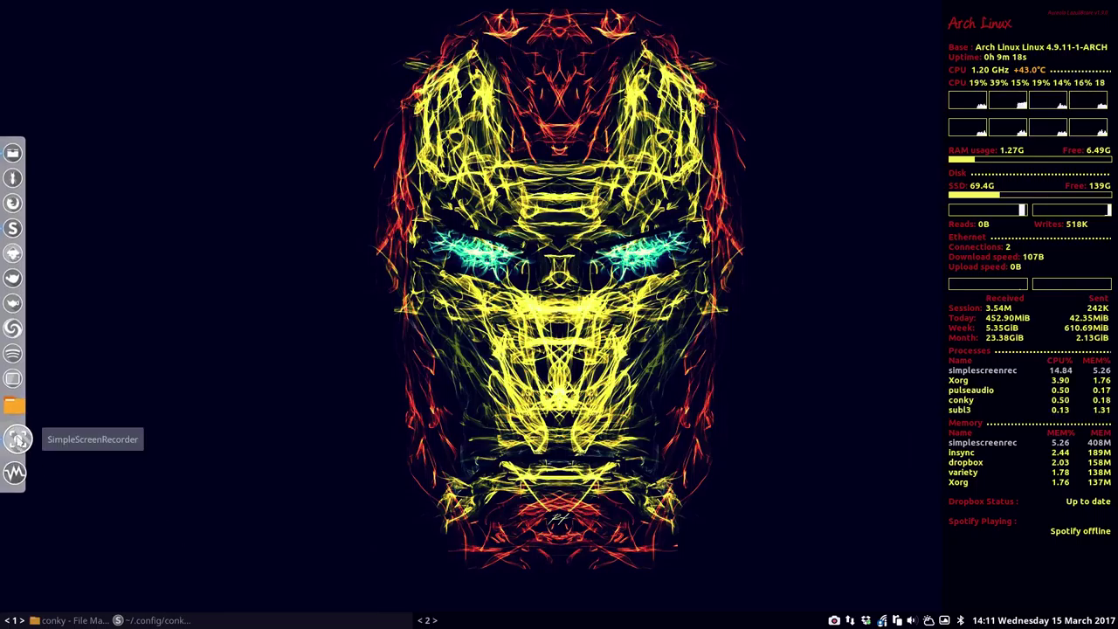
- Reopen Gpick and generate three variations of the Canary colour #FFFB5F with lightness from 0.866 to 1.194
left_click(13, 389)
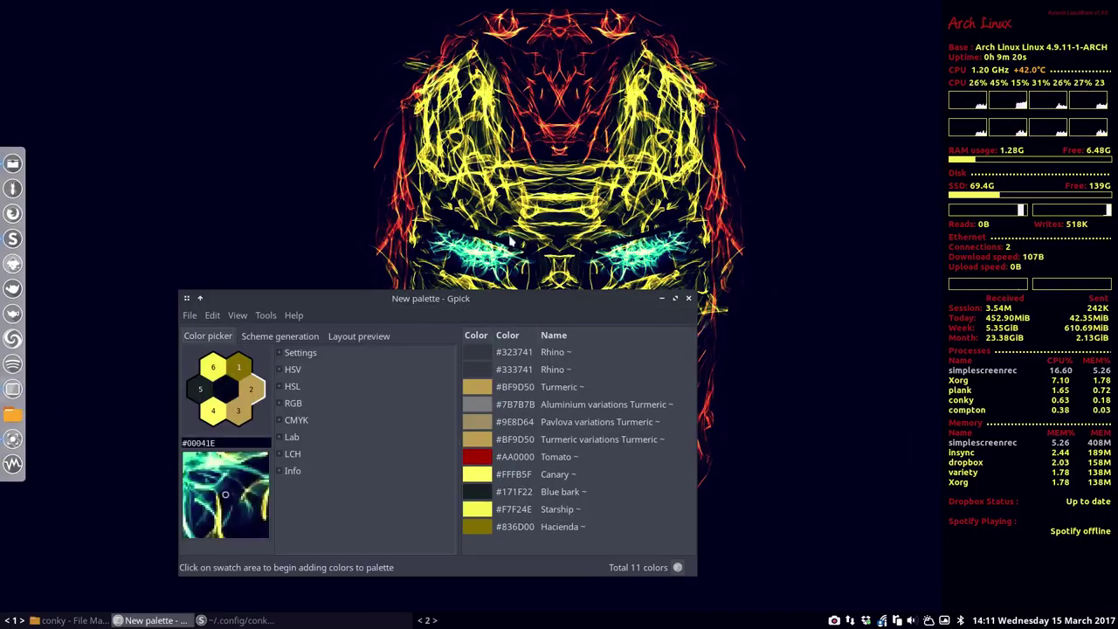
left_click(493, 513)
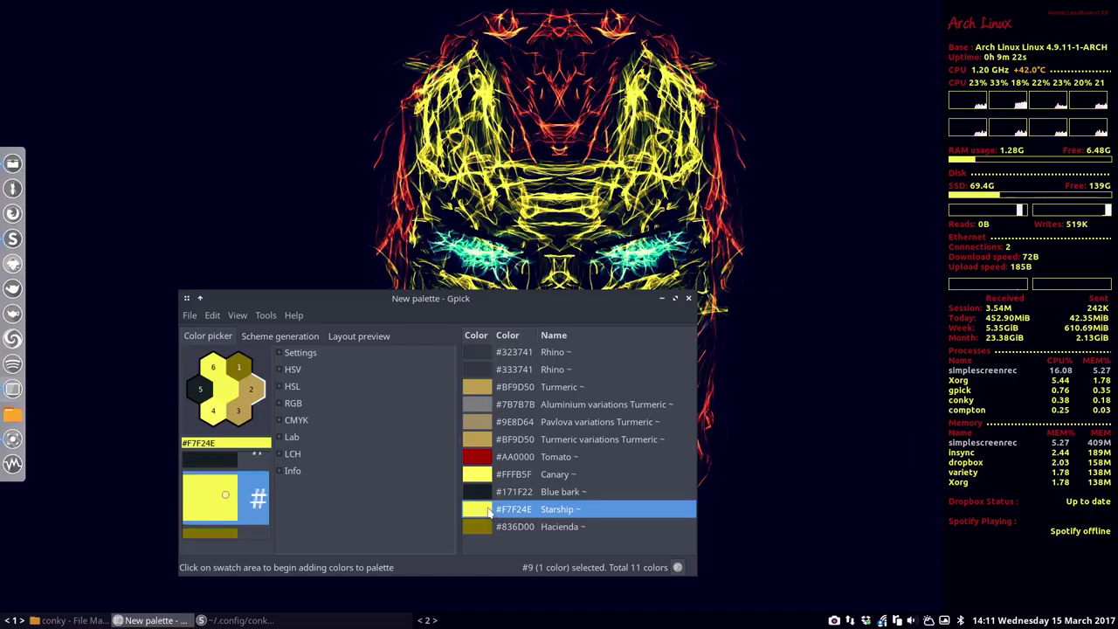
left_click(489, 477)
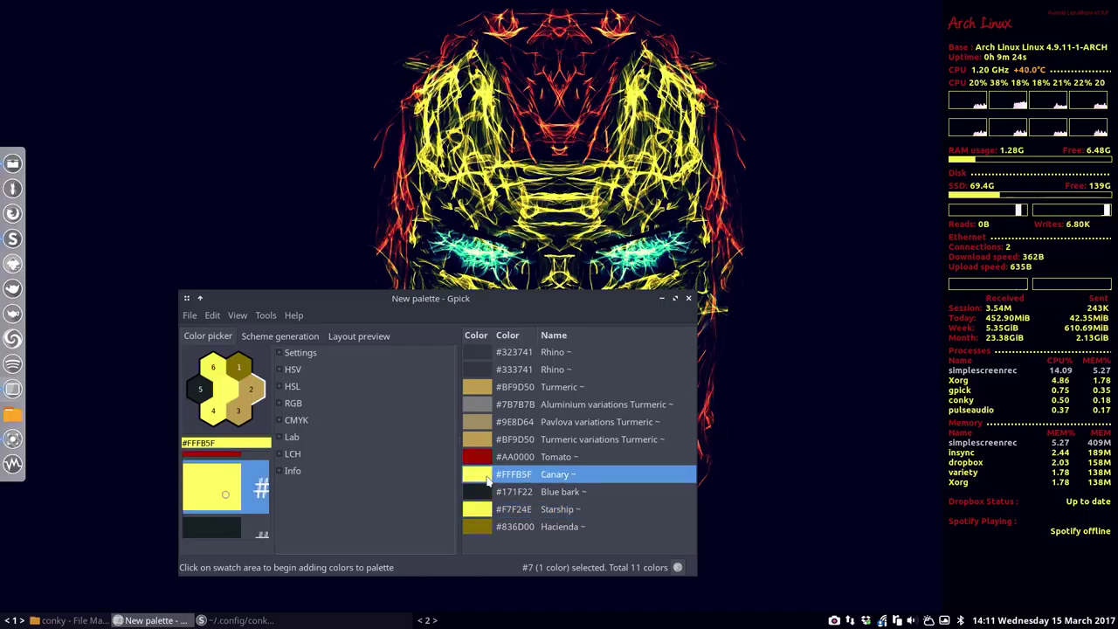
left_click(487, 390)
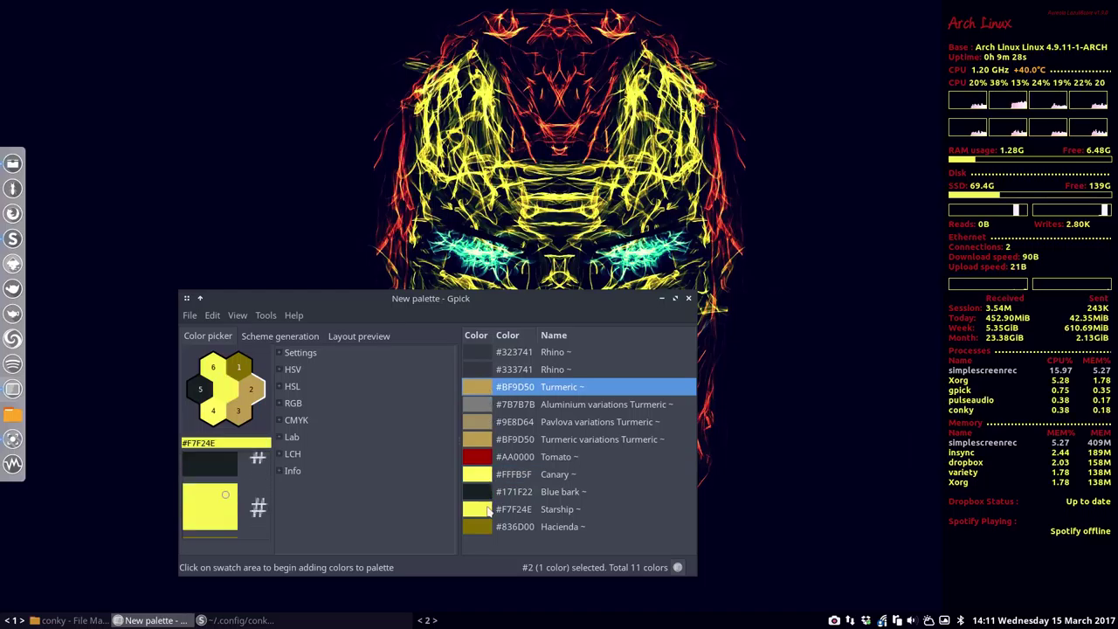
right_click(482, 477)
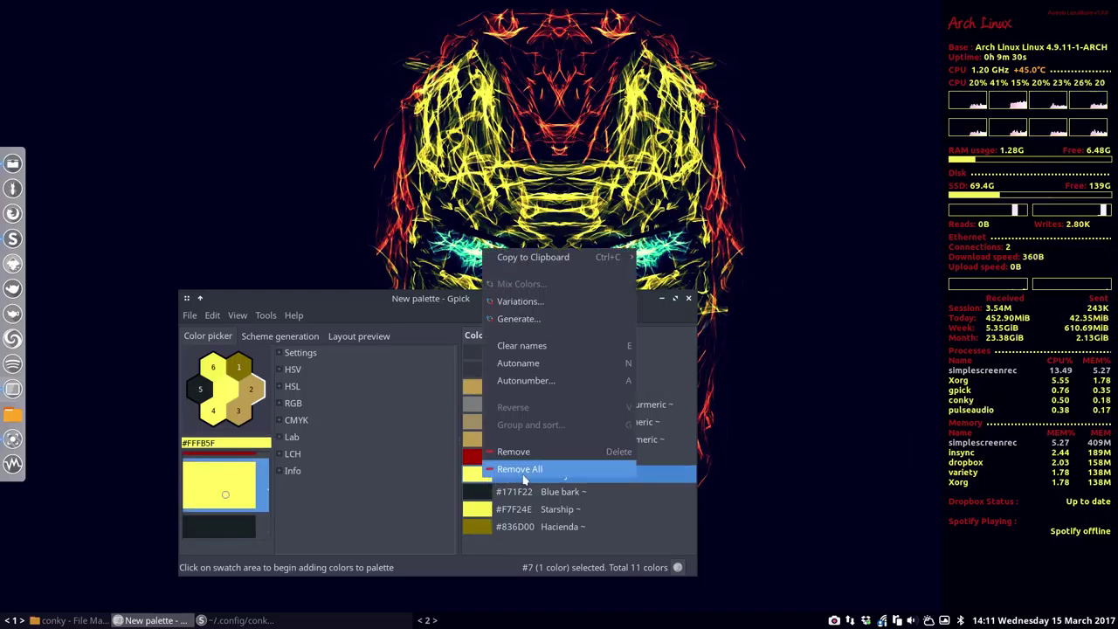
left_click(536, 302)
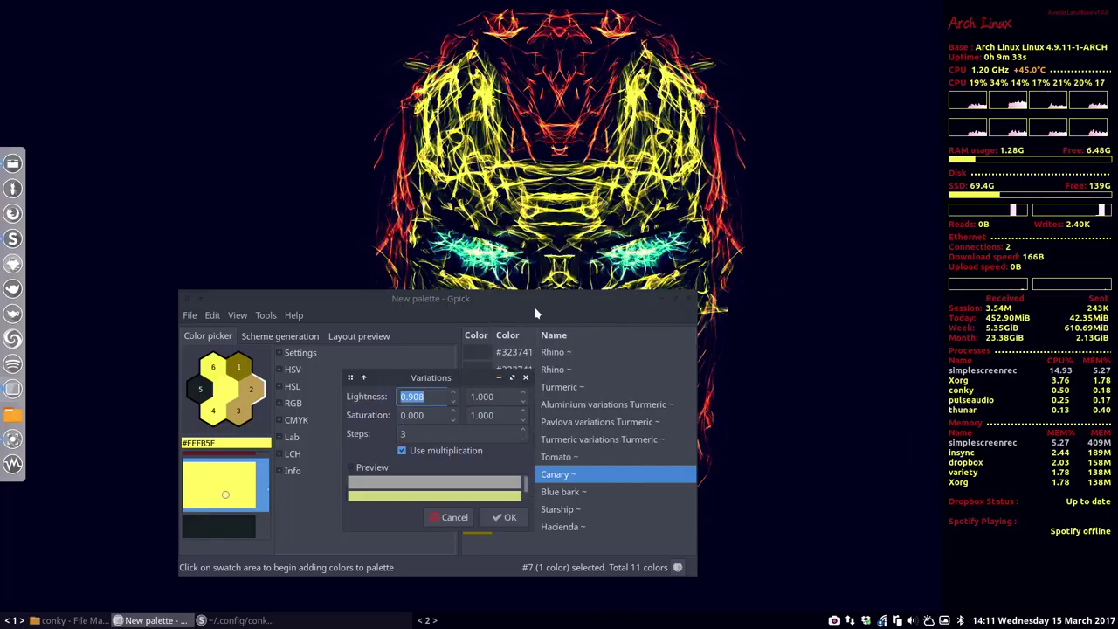
left_click(453, 404)
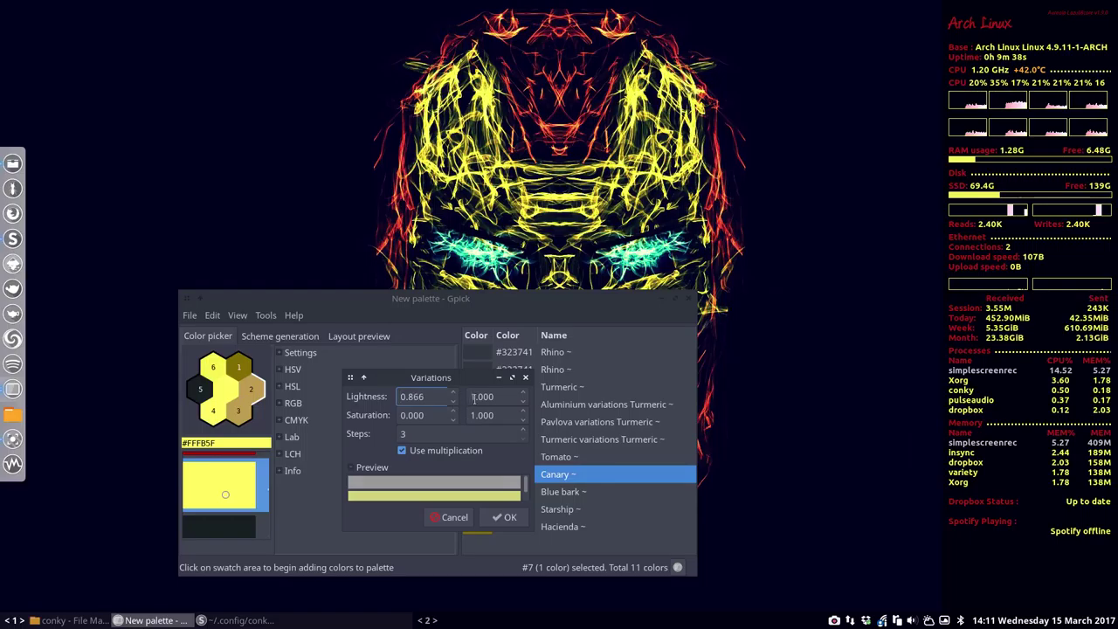
left_click(522, 392)
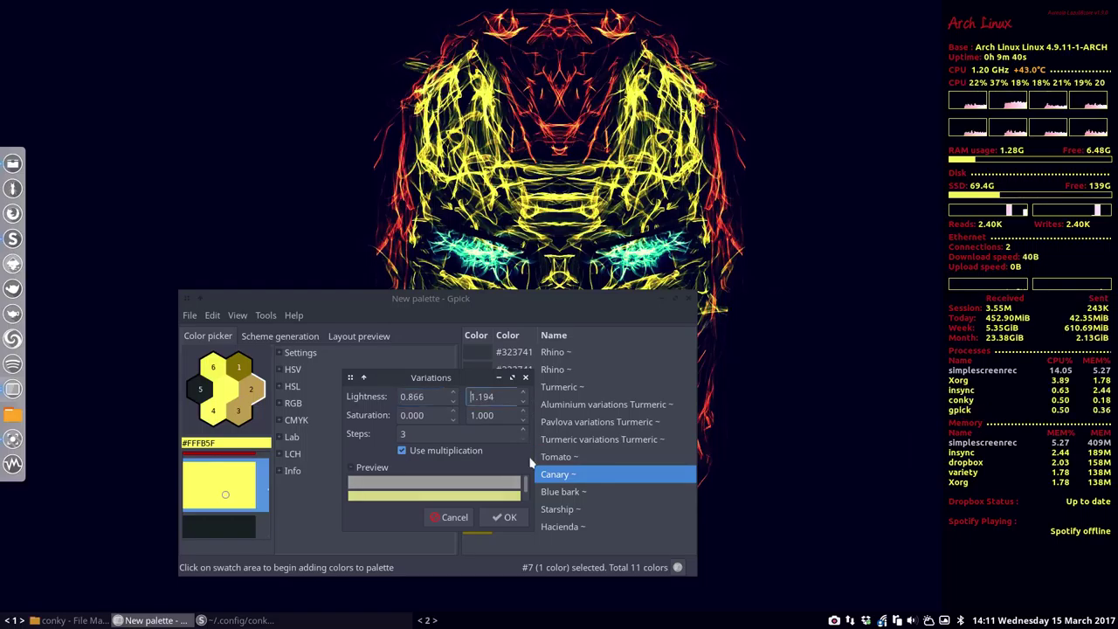
left_click(504, 517)
- Copy the hex code #FFFDA3 of the pale Canary variation to the clipboard
left_click_drag(513, 302, 459, 104)
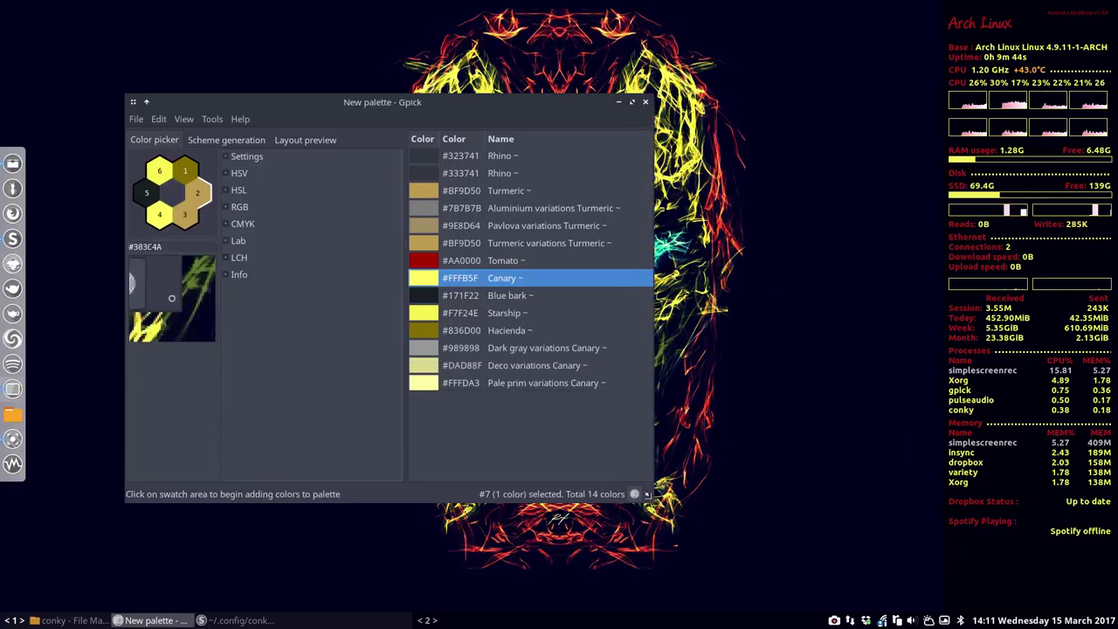
left_click(433, 386)
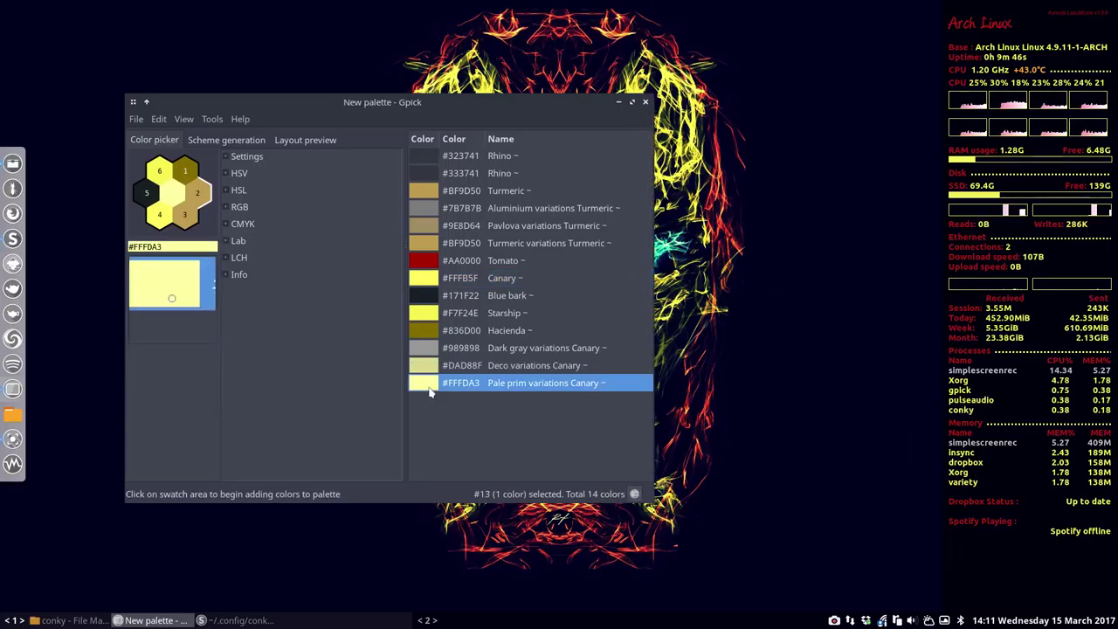
right_click(435, 389)
mouse_move(485, 396)
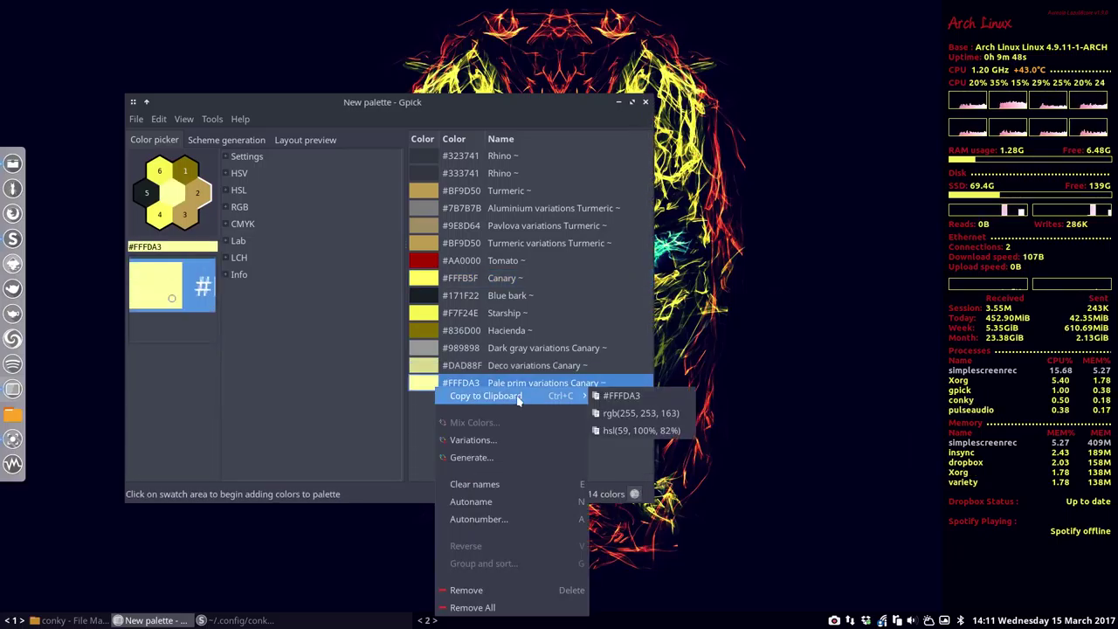
left_click(621, 398)
- Switch to Sublime Text, set color6 in conky.conf to #FFFDA3, and save the file
key("alt+Tab")
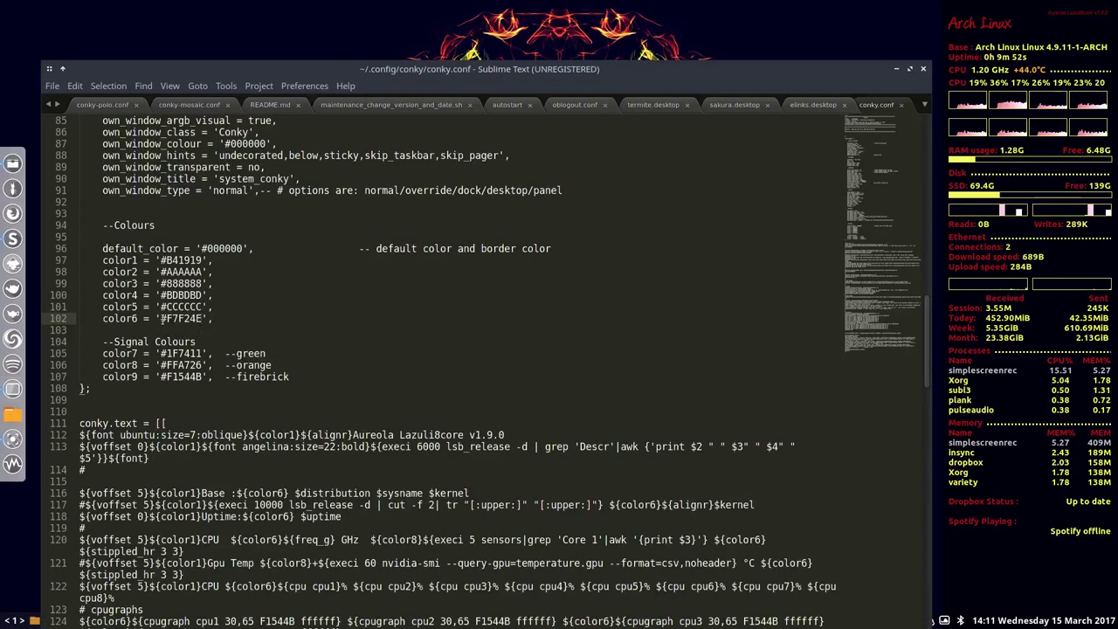
left_click_drag(161, 319, 200, 319)
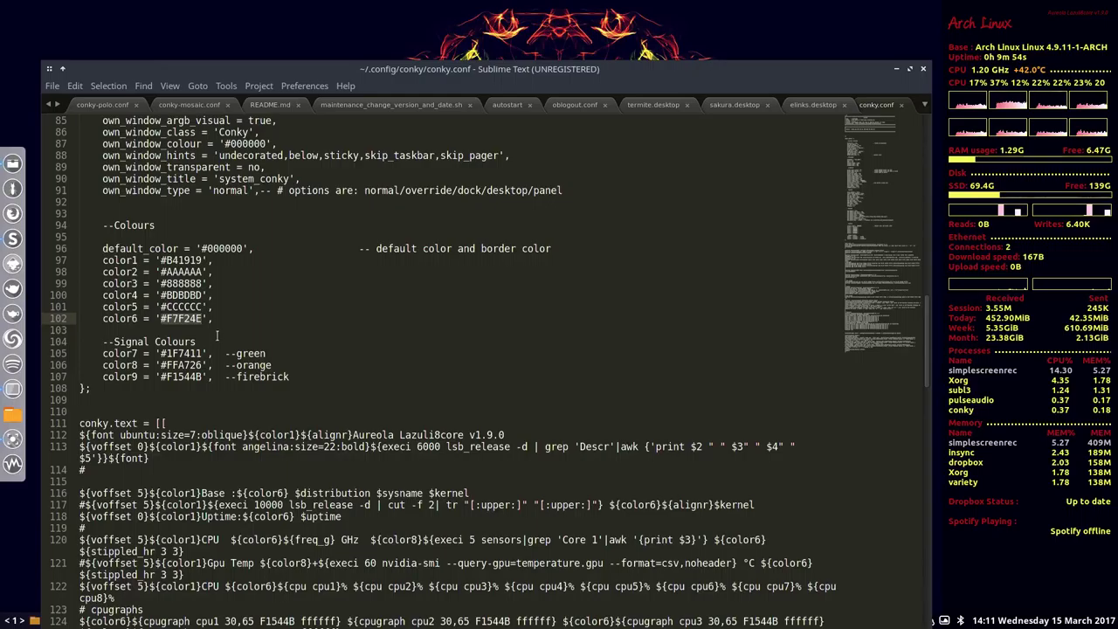
type("#FFFDA3")
key("ctrl+s")
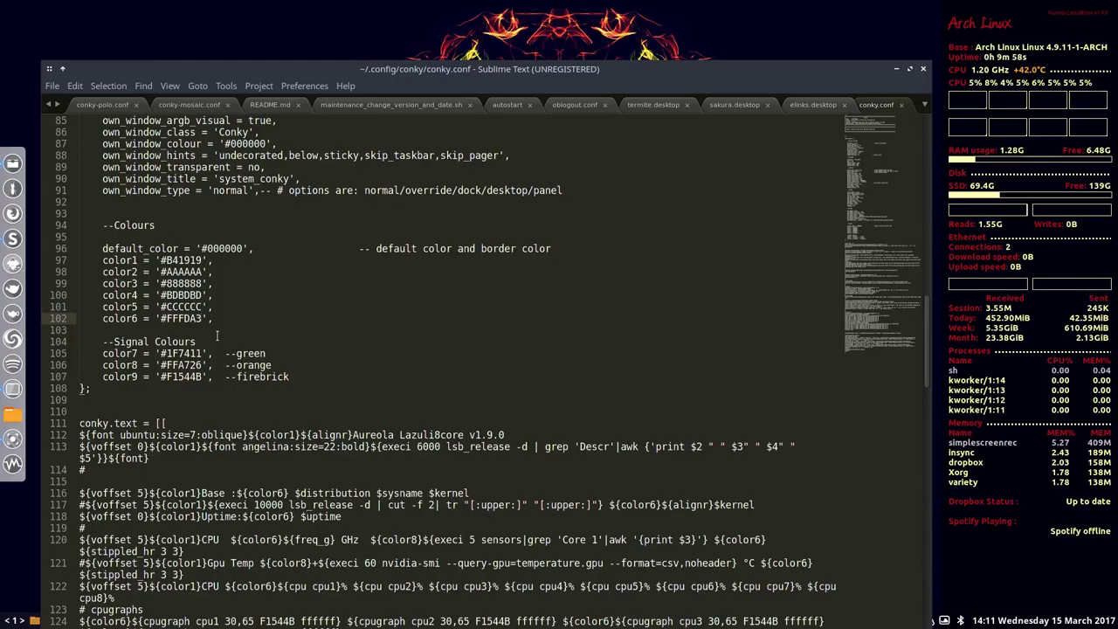
- Minimise the editor and colour picker windows to view the conky against the wallpaper
left_click_drag(786, 68, 718, 143)
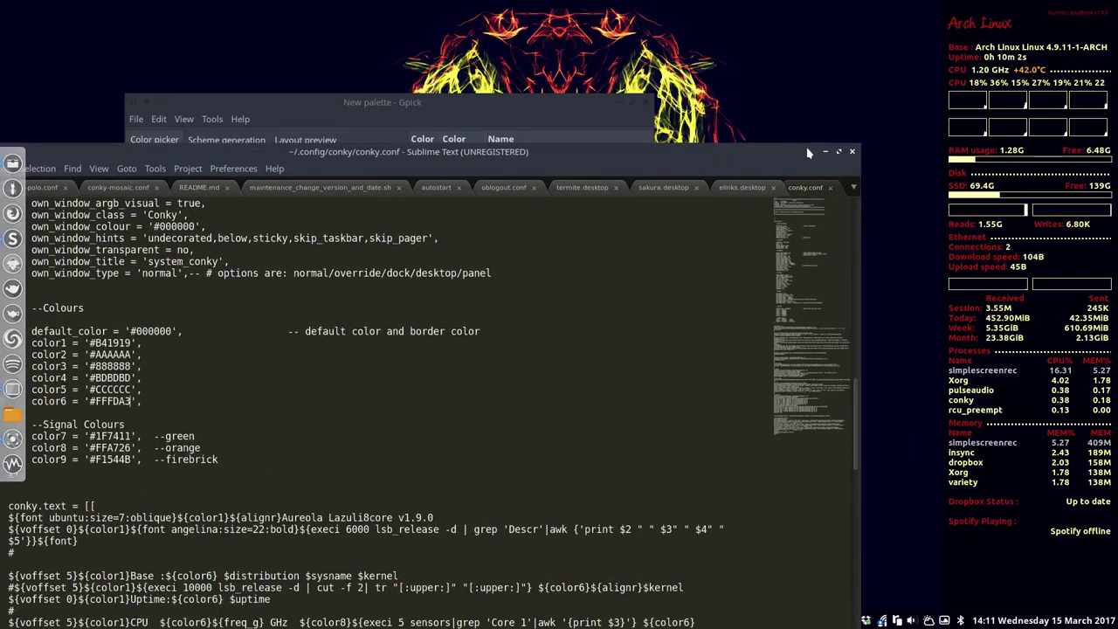
left_click(827, 152)
left_click(619, 103)
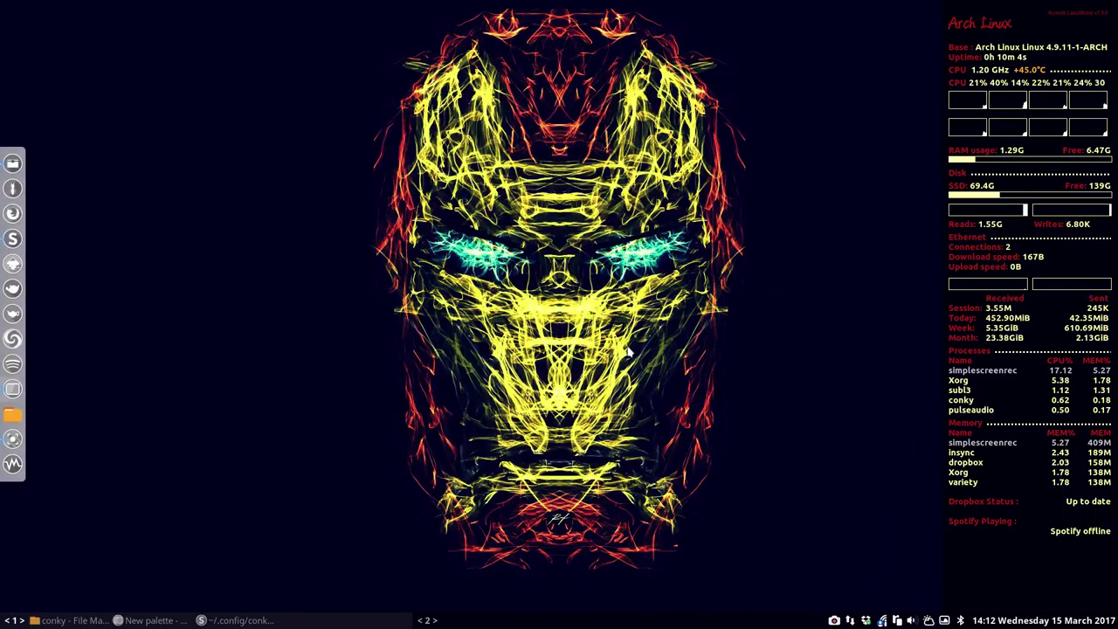